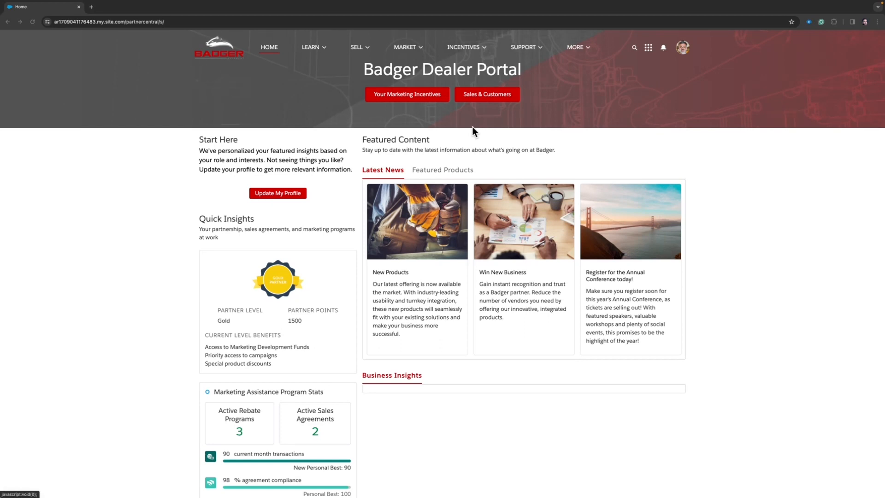
left_click(683, 49)
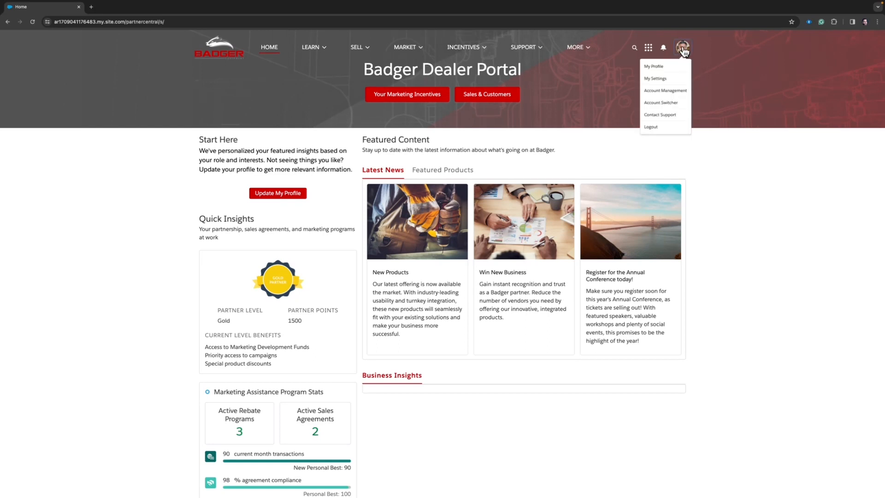
left_click(708, 55)
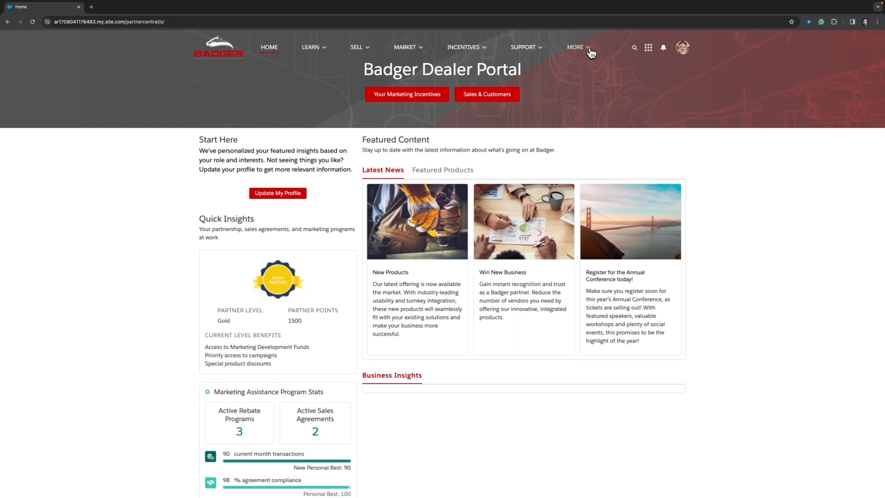
left_click(360, 48)
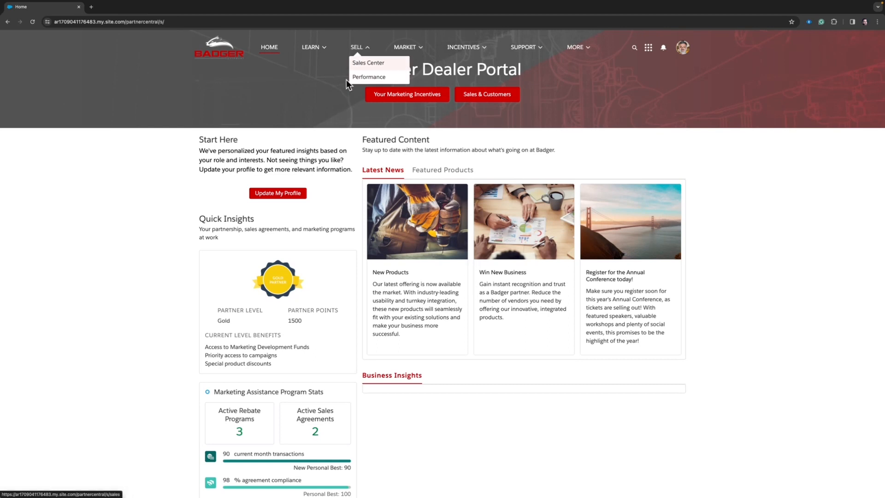
left_click(332, 81)
left_click(407, 48)
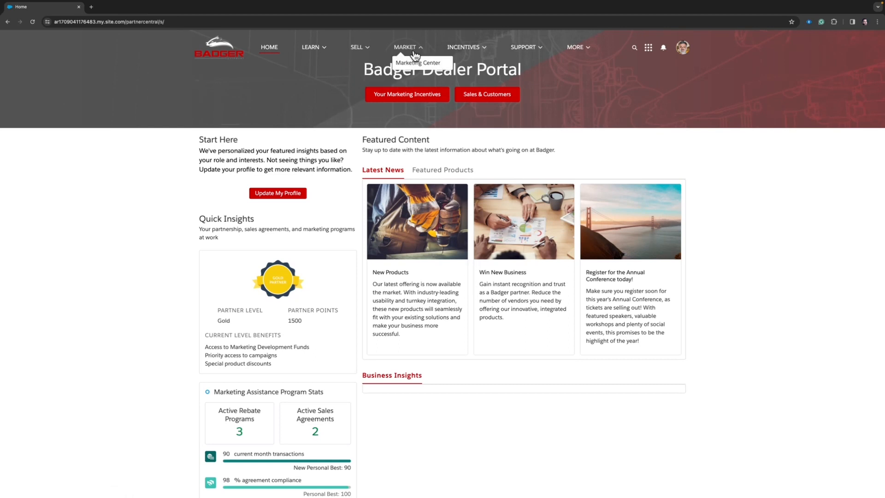
left_click(472, 50)
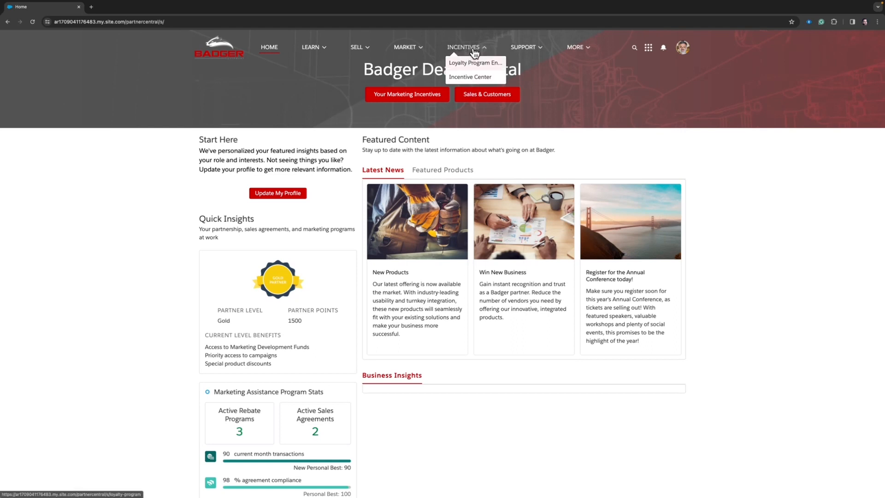
left_click(530, 50)
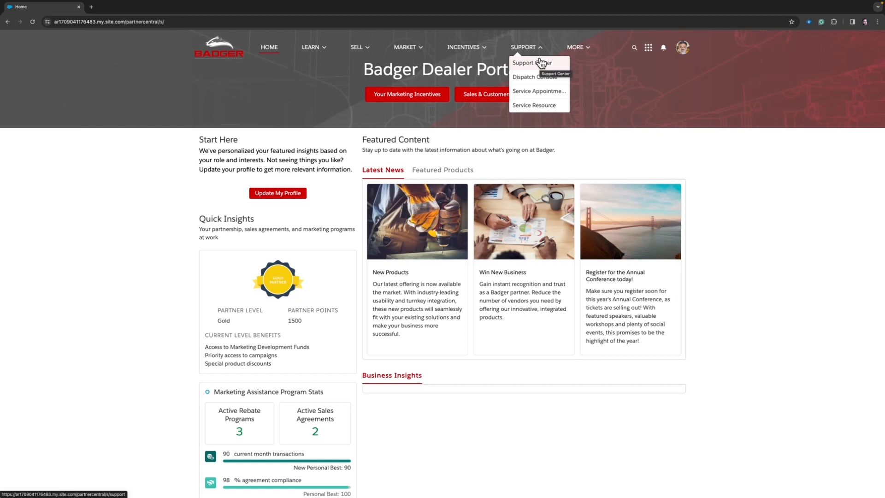
Step: Open the Sales Center and review the My Opportunities list
left_click(361, 50)
left_click(361, 64)
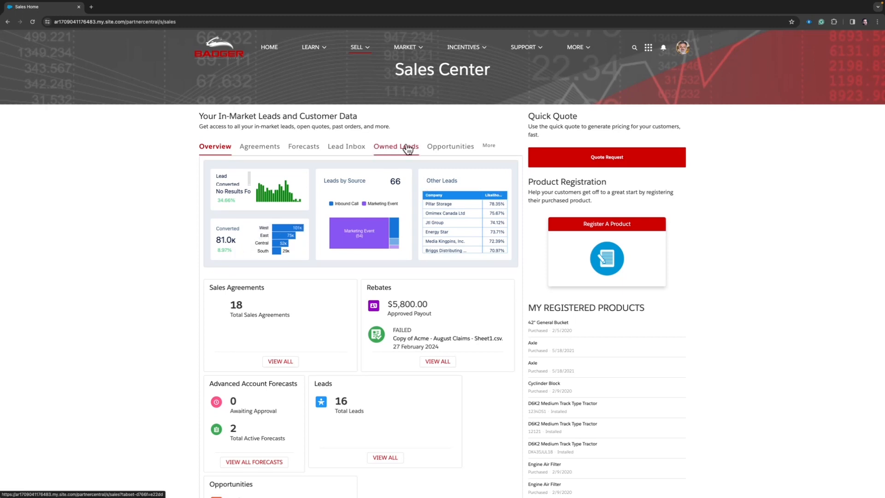
left_click(458, 146)
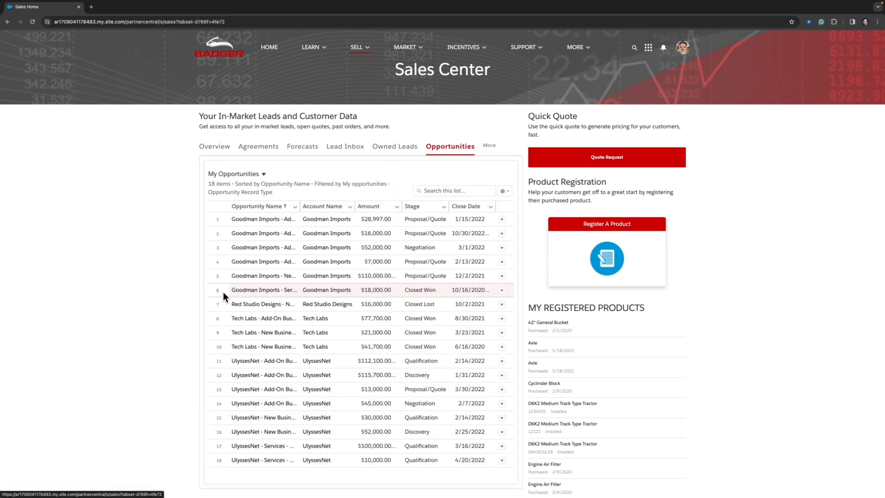
scroll(315, 384, "down", 2)
scroll(315, 383, "up", 2)
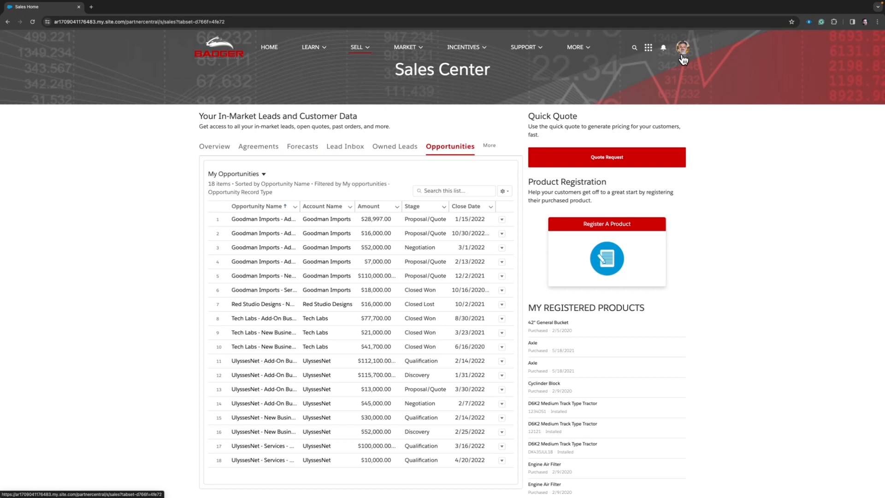
Step: Open the draft sales agreement "Acme Partners weekly52_2024-03-01" from the My Agreements list and check its products and dates
left_click(261, 147)
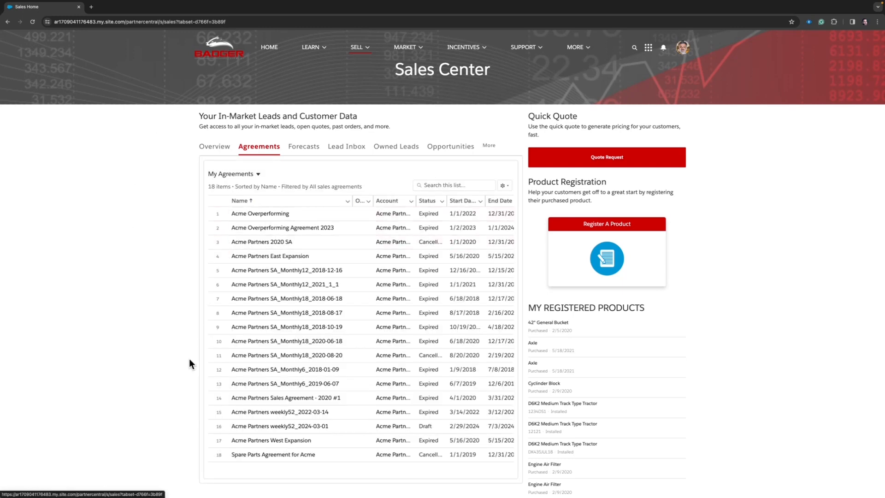
left_click(272, 427)
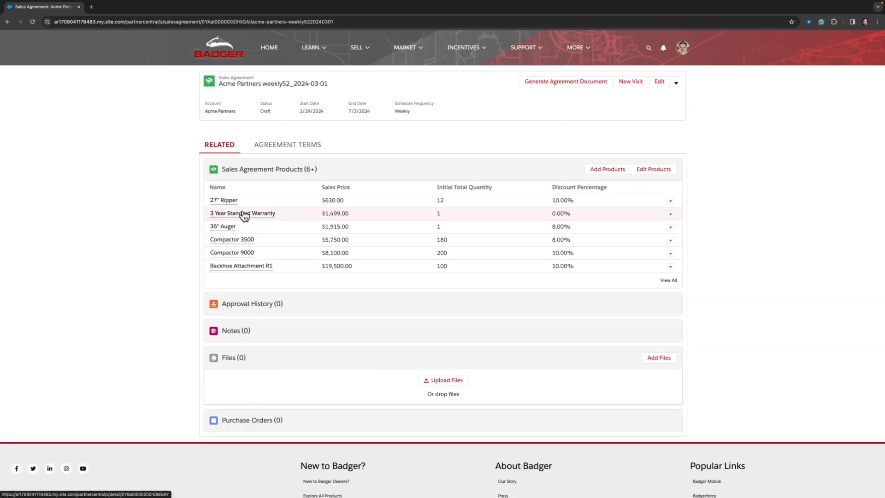
mouse_move(244, 213)
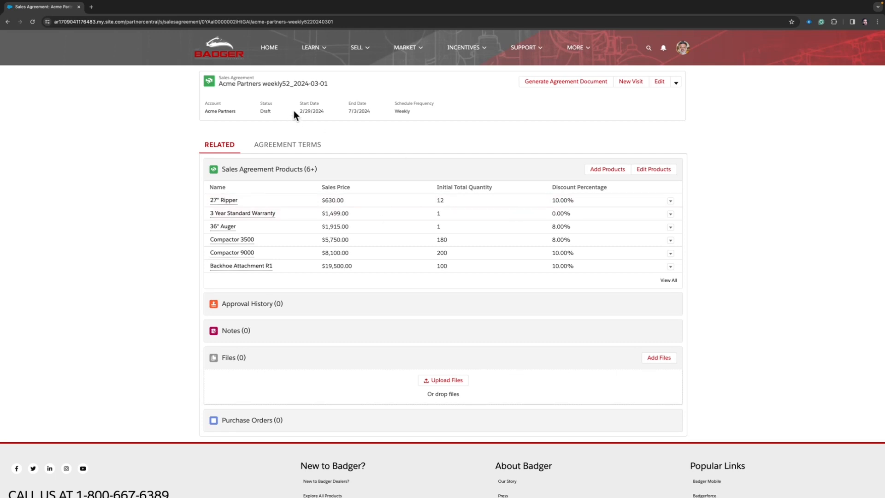
left_click_drag(295, 110, 366, 110)
left_click(375, 109)
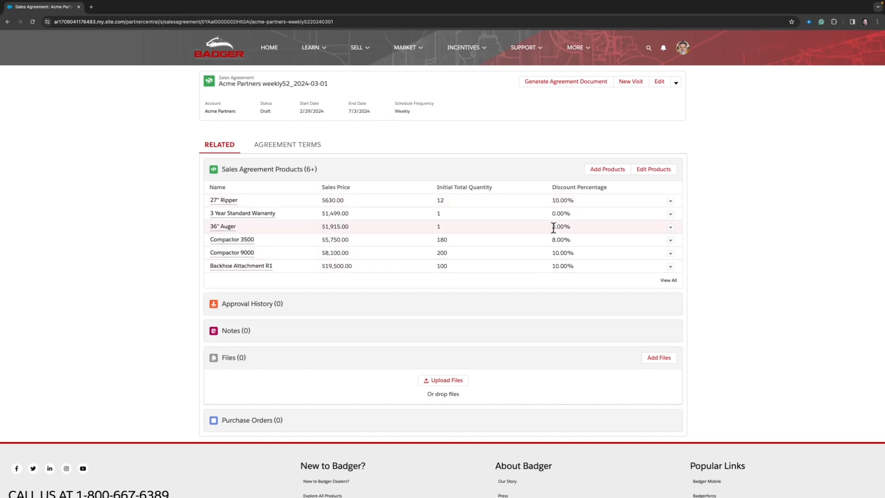
Step: Start adding products to the sales agreement and search the price book for "Backhoe Attachment", reusing the listed R1 product's name
left_click_drag(206, 266, 273, 263)
key("ctrl+c")
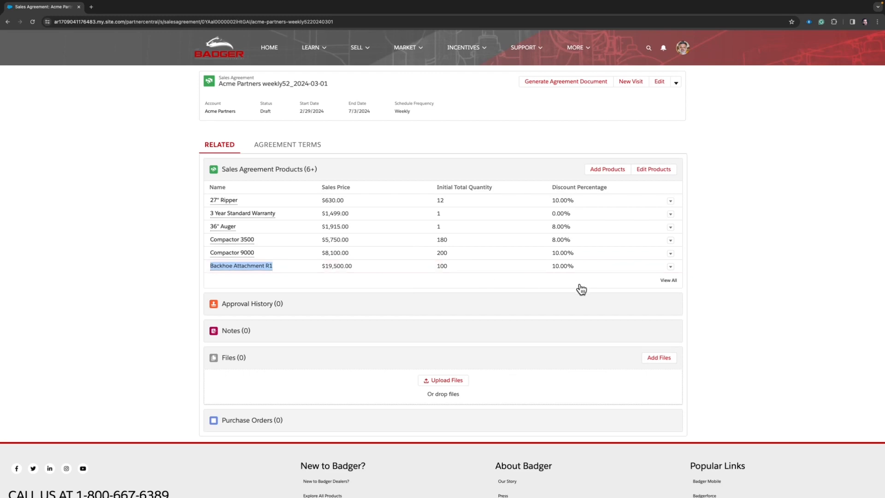
left_click(600, 170)
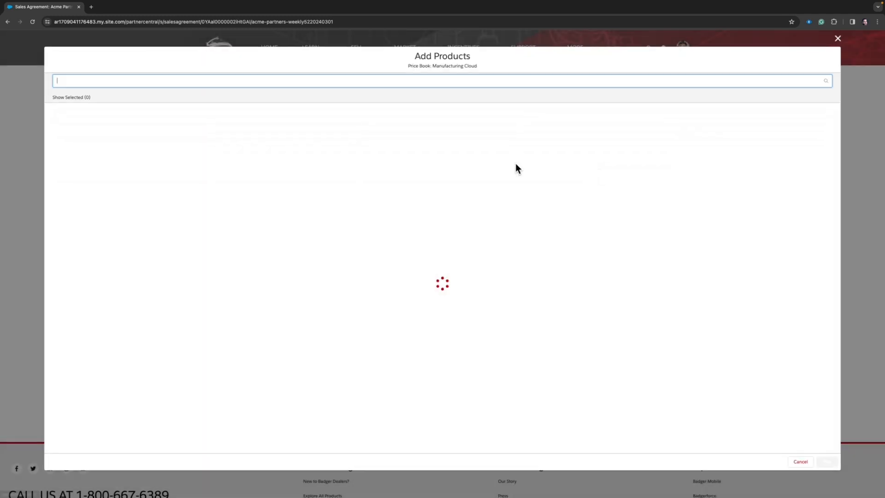
left_click(334, 81)
key("ctrl+v")
key("BackSpace")
key("BackSpace")
key("BackSpace")
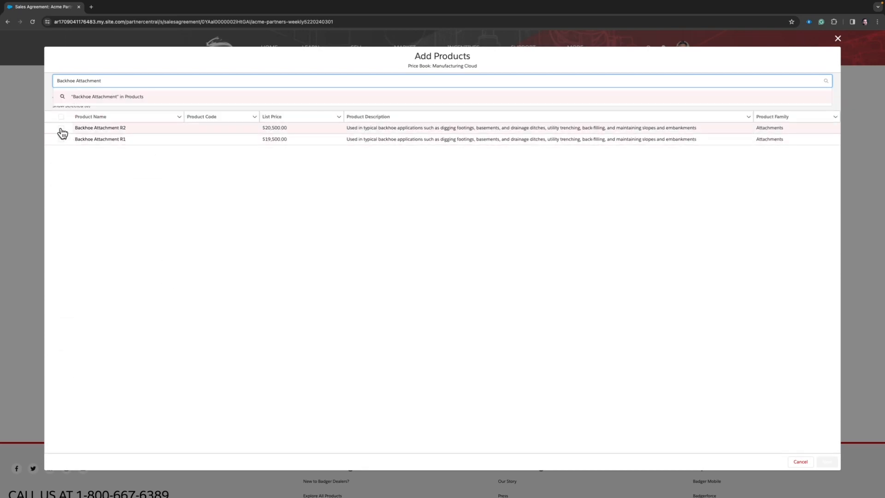
Step: Add Backhoe Attachment R2 to the agreement with an initial total quantity of 100, save, and view the full product list
left_click(61, 129)
left_click(827, 461)
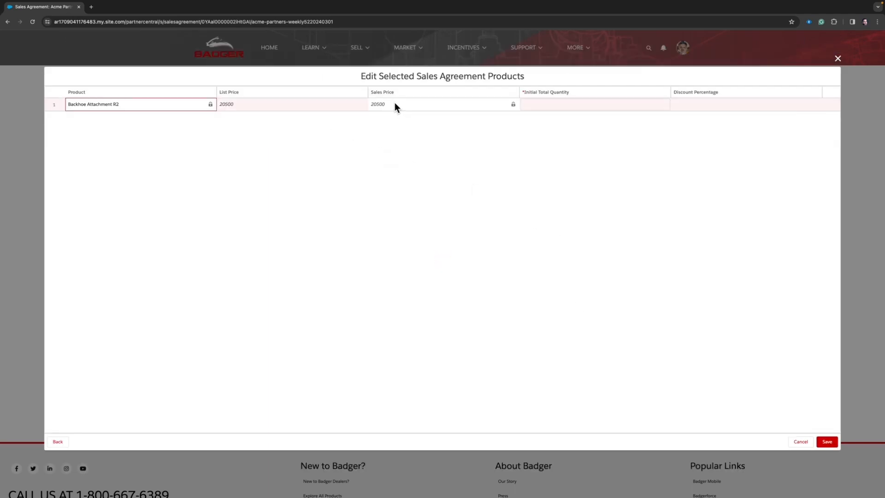
left_click(532, 104)
type("100")
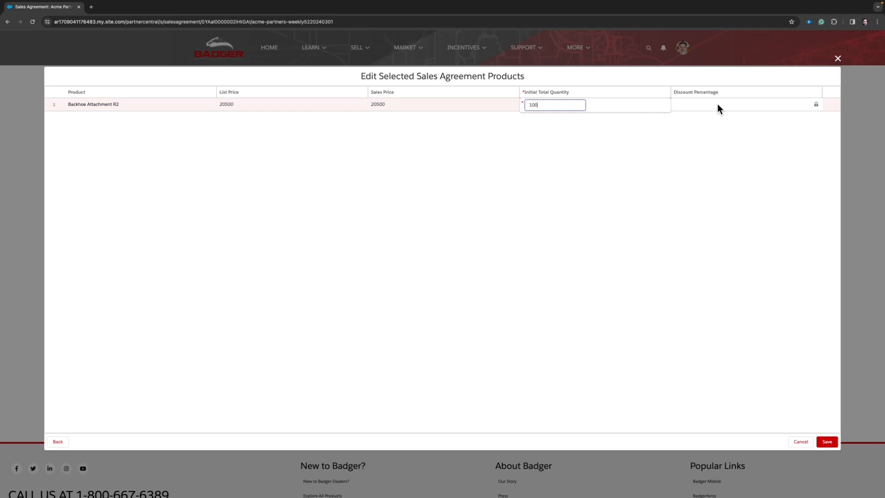
left_click(649, 153)
left_click(828, 442)
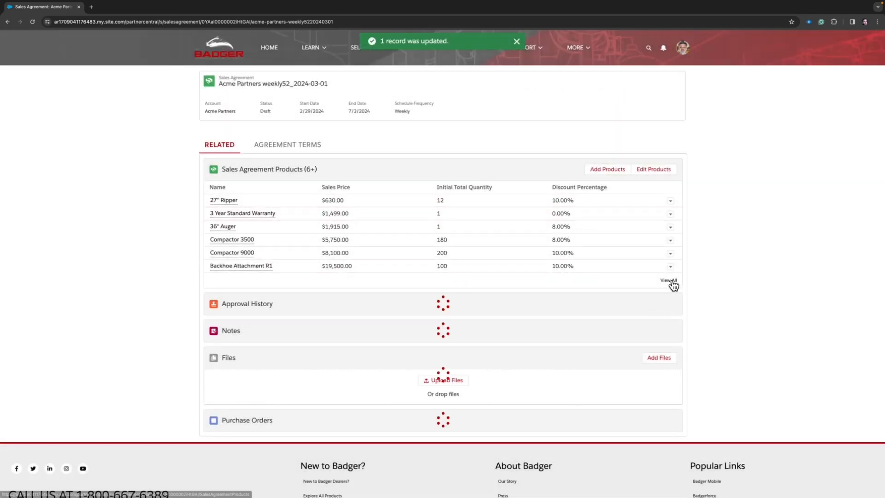
left_click(669, 281)
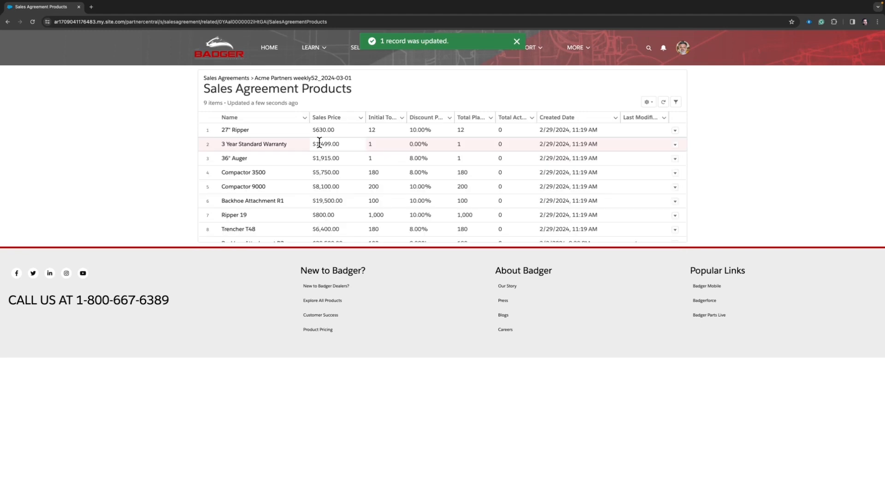
scroll(240, 229, "down", 1)
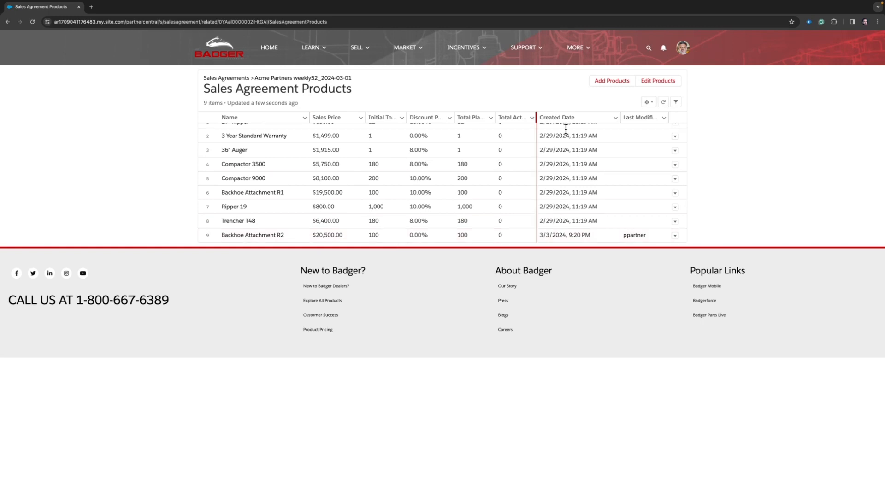
Step: Log out of the dealer portal and open the Acme Partners account in the Salesforce Manufacturing app
left_click(682, 48)
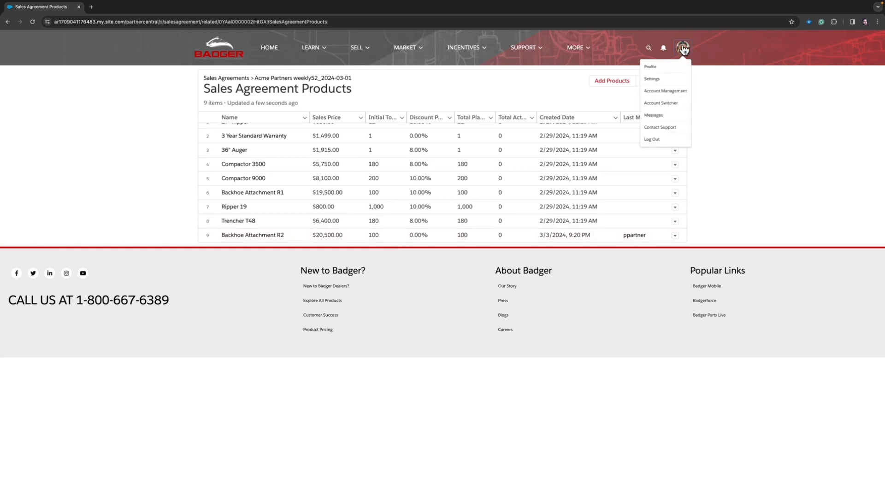
left_click(646, 143)
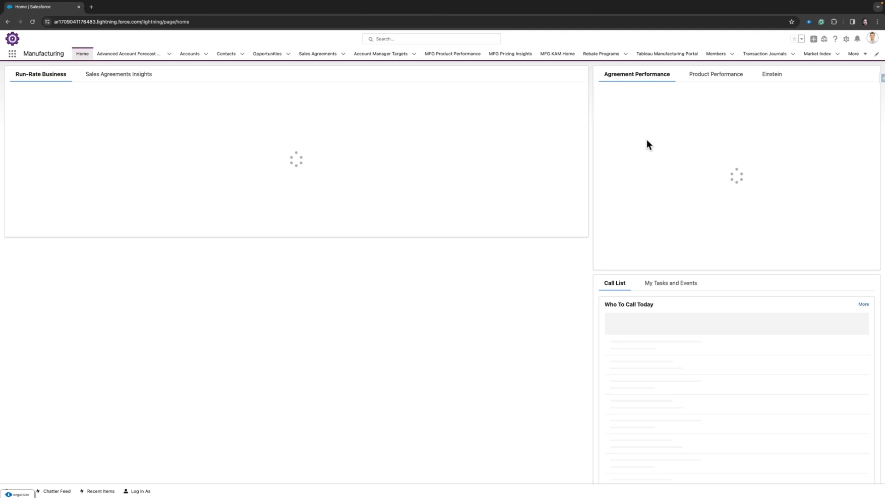
left_click(194, 56)
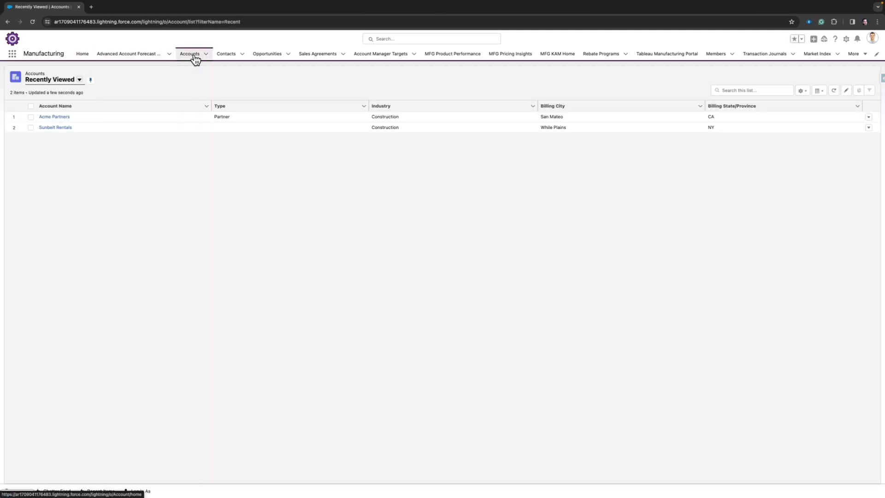
left_click(51, 118)
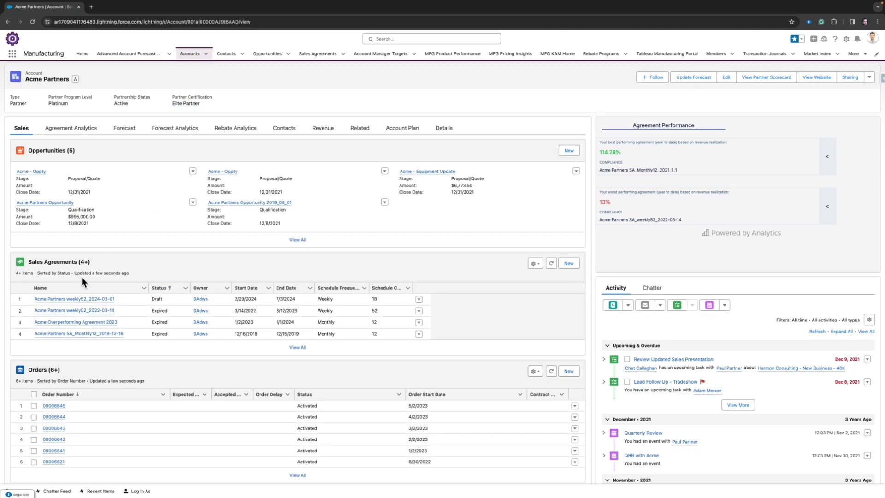
Step: Open the account's "Acme Partners weekly52_2024-03-01" sales agreement and review its revenue realization and agreement terms schedule
mouse_move(71, 304)
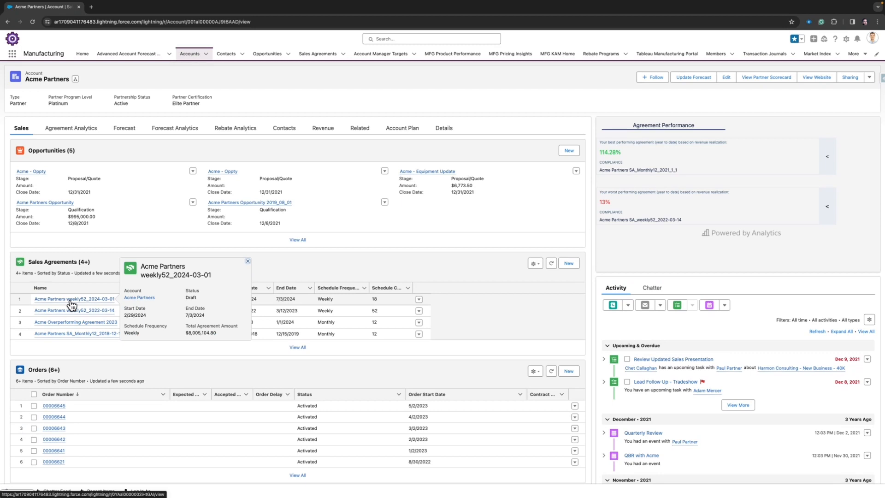
left_click(72, 304)
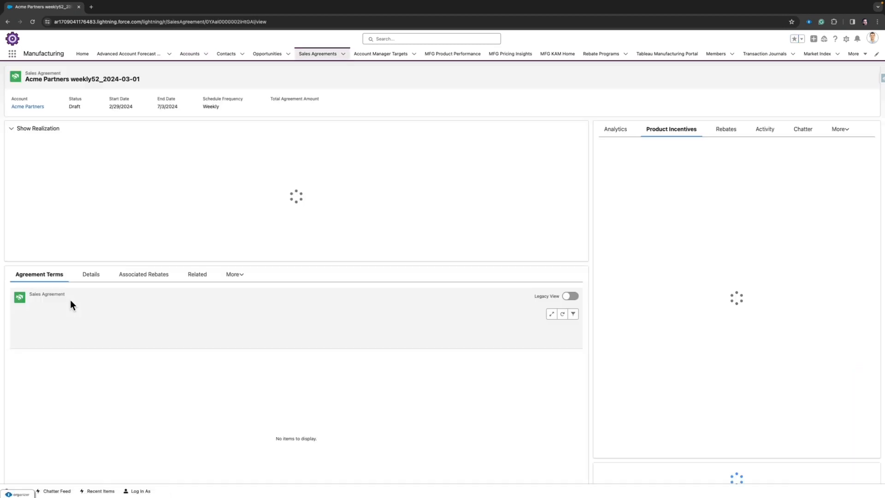
scroll(82, 343, "down", 5)
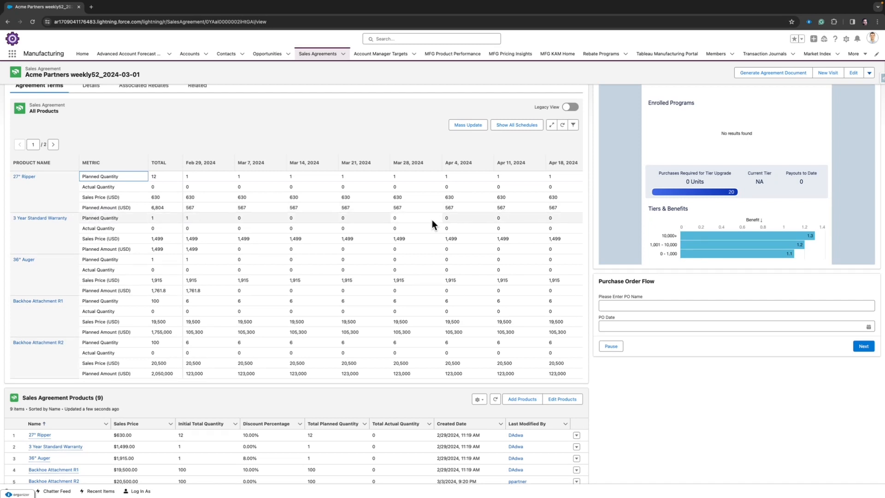
scroll(457, 225, "up", 5)
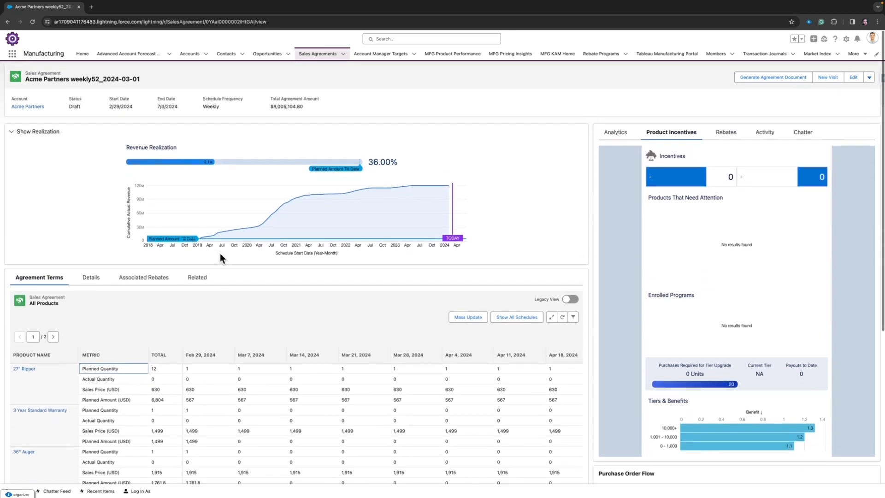
scroll(220, 253, "down", 3)
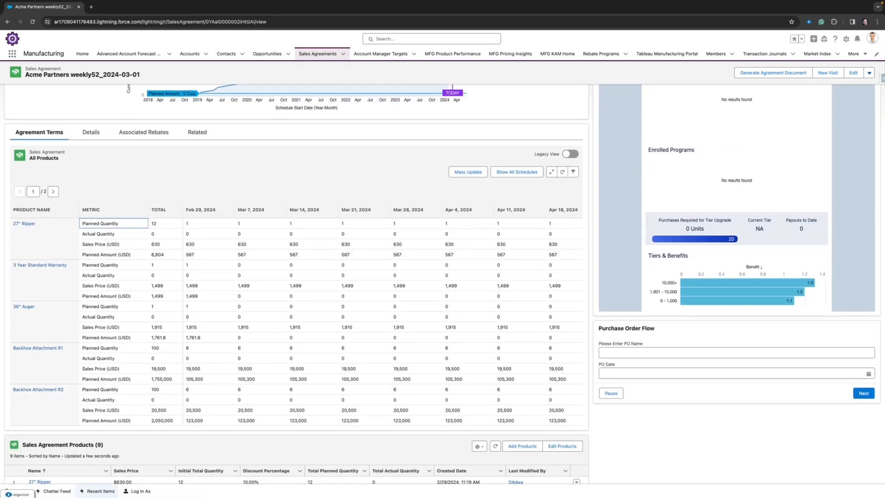
Step: Log in to the internal site as the suggested SVP Sales persona
left_click(140, 491)
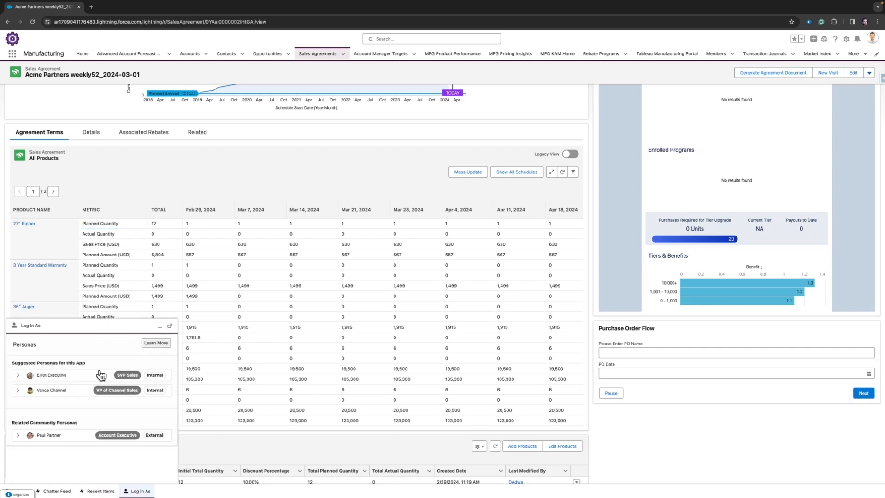
left_click(134, 376)
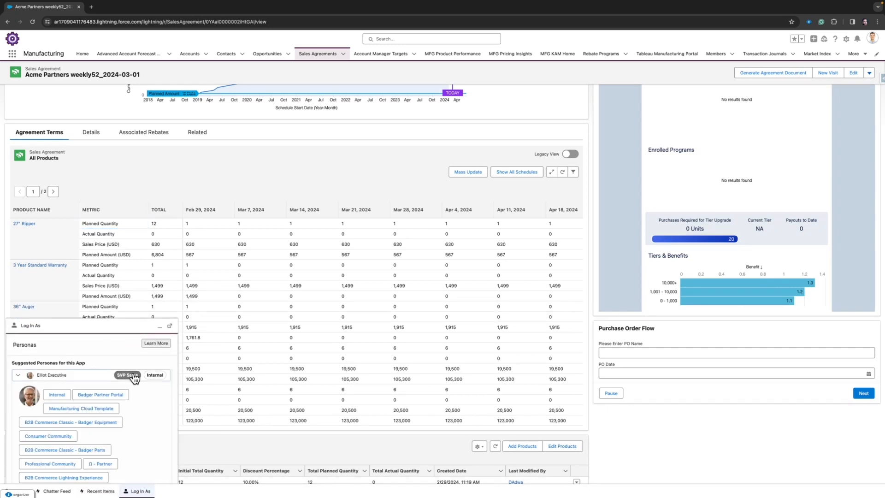
left_click(59, 395)
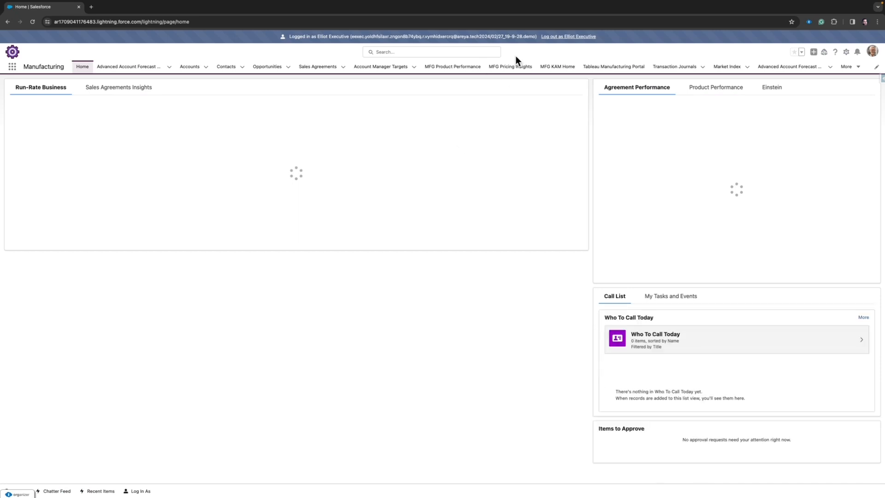
Step: Open the MFG Product Performance dashboard and examine product sales trends and the Actual vs. Forecast view
left_click(468, 72)
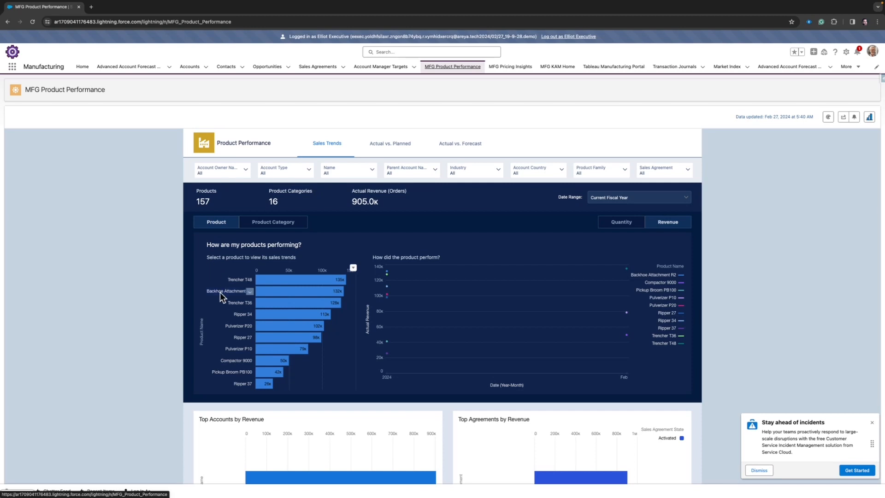
mouse_move(307, 293)
left_click(477, 145)
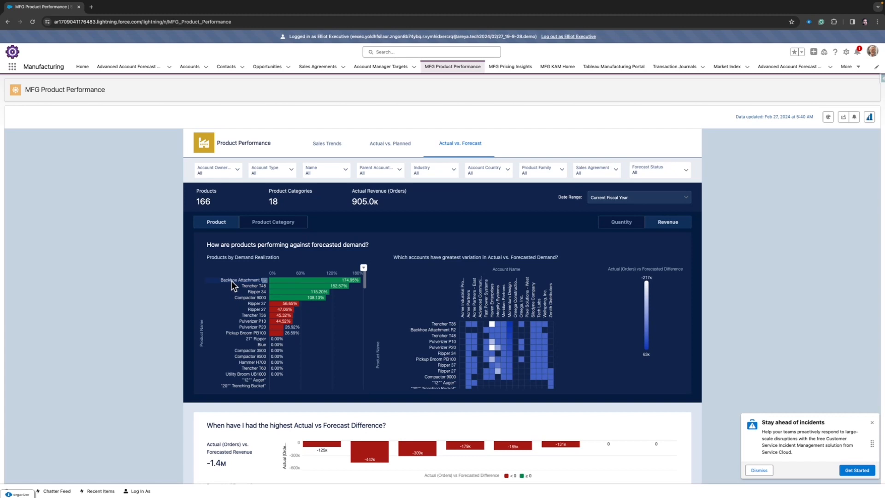
Step: Filter the Actual vs. Forecast charts to Backhoe Attachment R2 to examine its account variation, and clear the selection
mouse_move(283, 283)
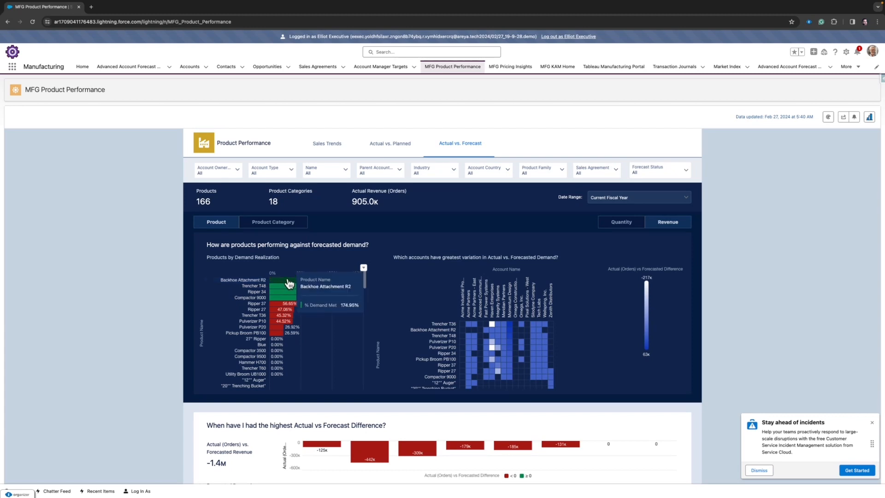
left_click(289, 283)
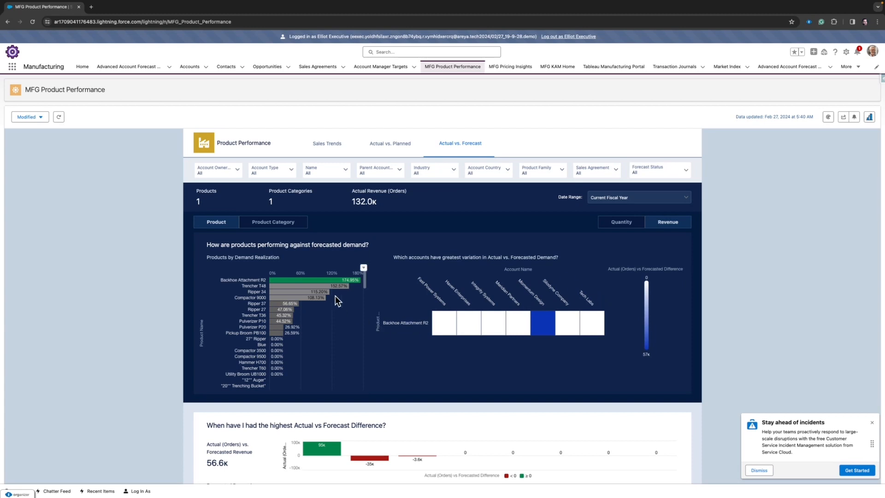
left_click(322, 285)
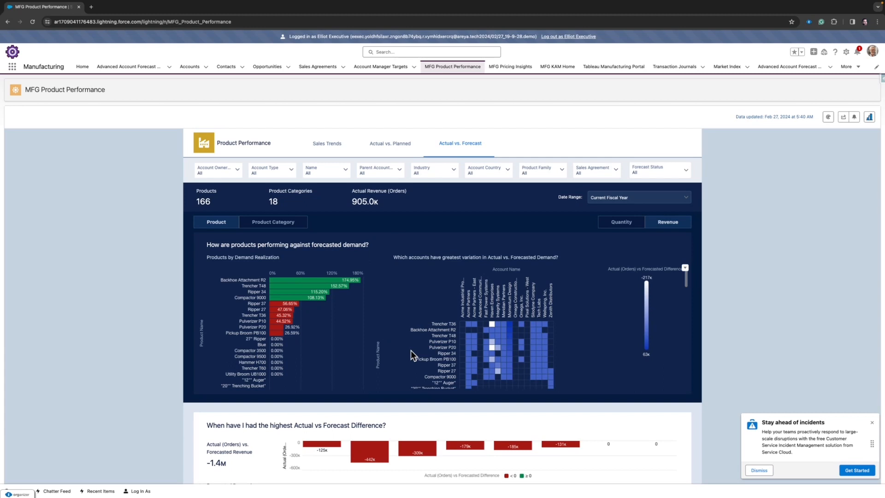
Step: Check the Actual vs. Planned view, and return to Actual vs. Forecast with the charts filtered to Backhoe Attachment R2
left_click(382, 153)
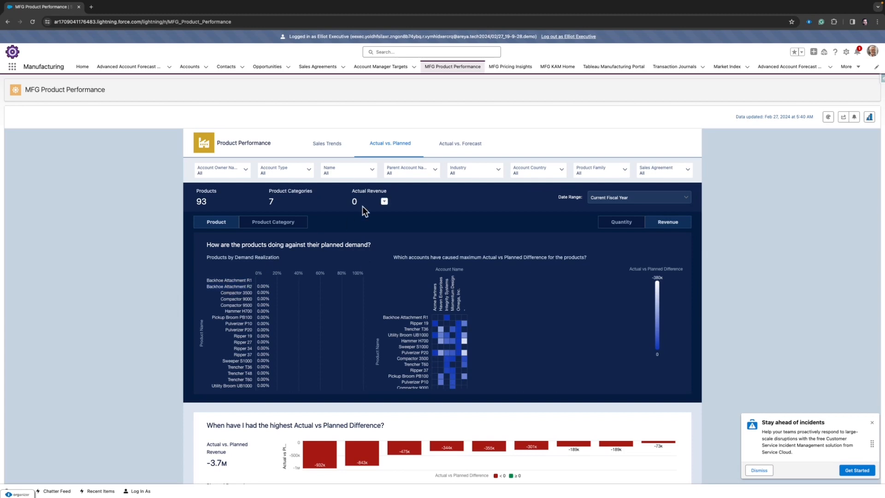
left_click(455, 148)
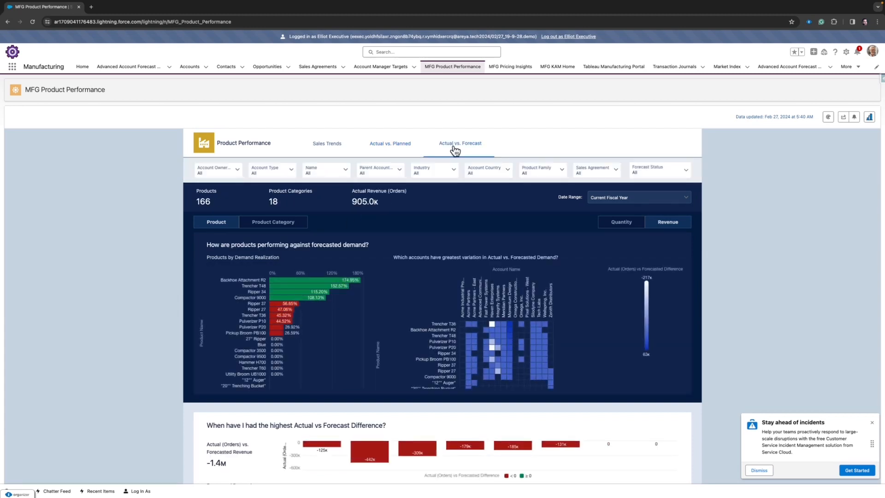
left_click(314, 282)
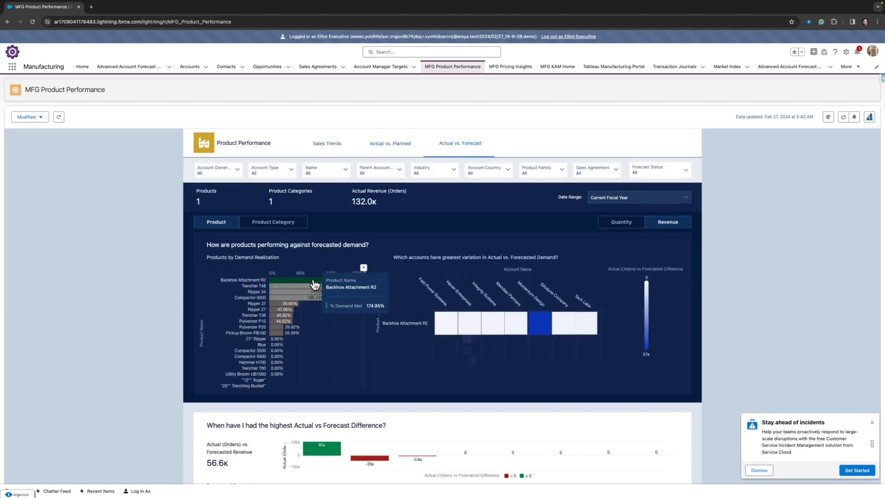